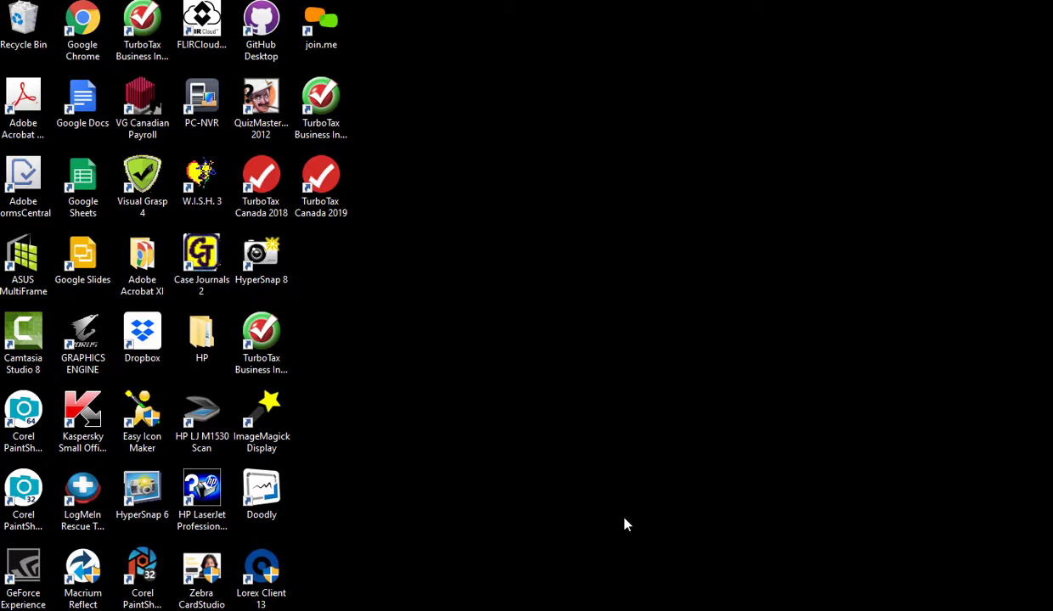
- Launch W.I.S.H. 3 and continue in EVALUATION Mode with English demo data
double_click(208, 185)
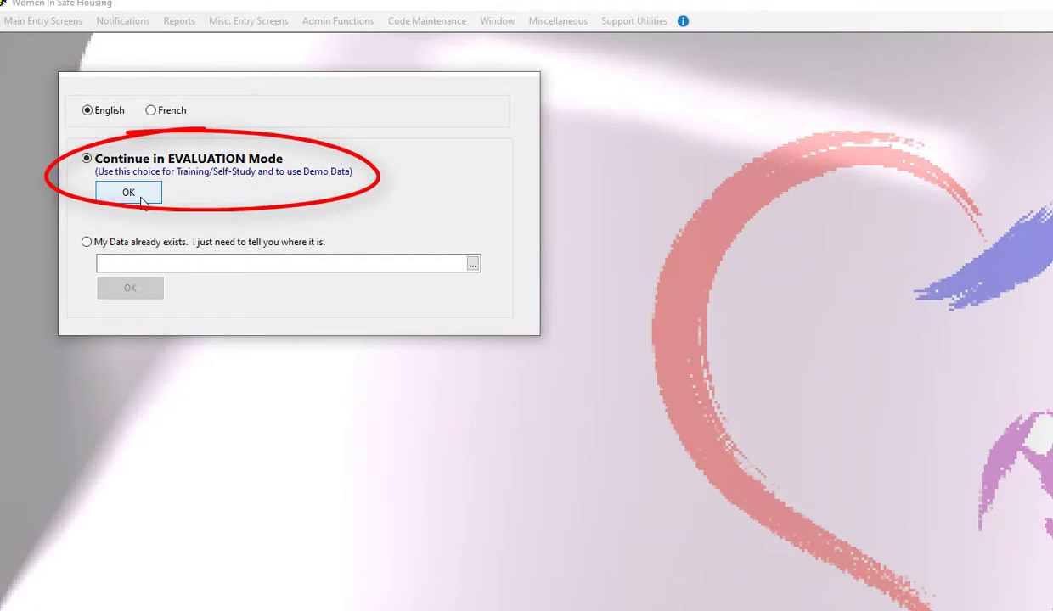
left_click(141, 200)
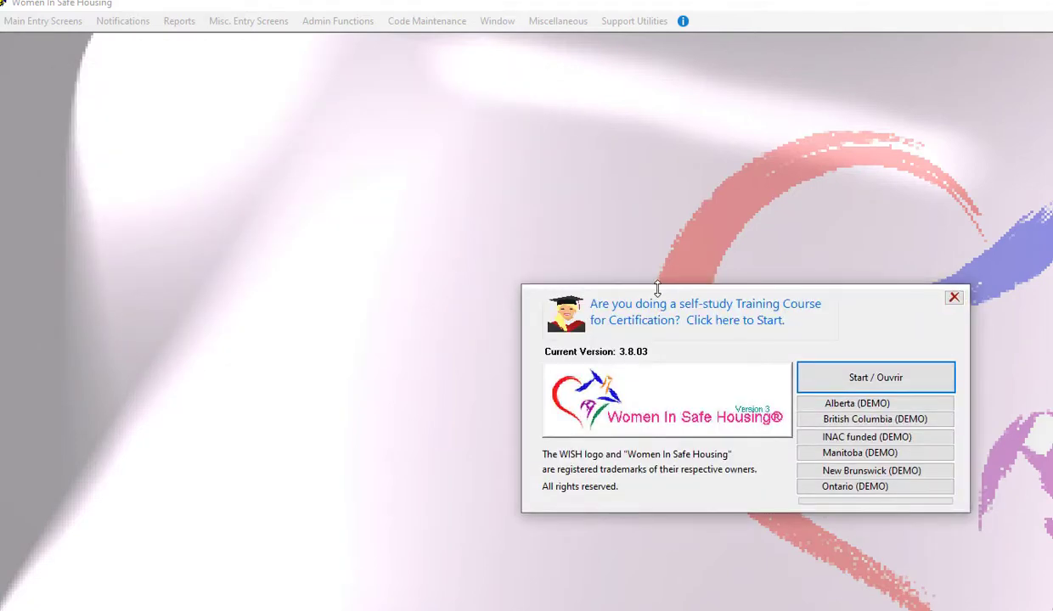
- Start the self-study certification Trainer and move its window to the upper left
left_click_drag(657, 289, 652, 282)
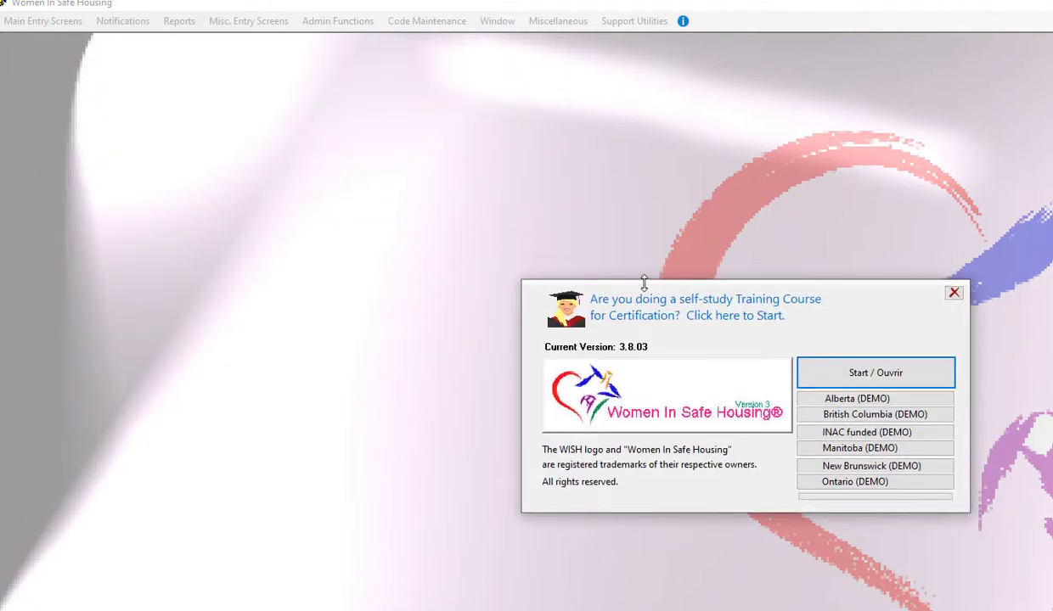
left_click(689, 290)
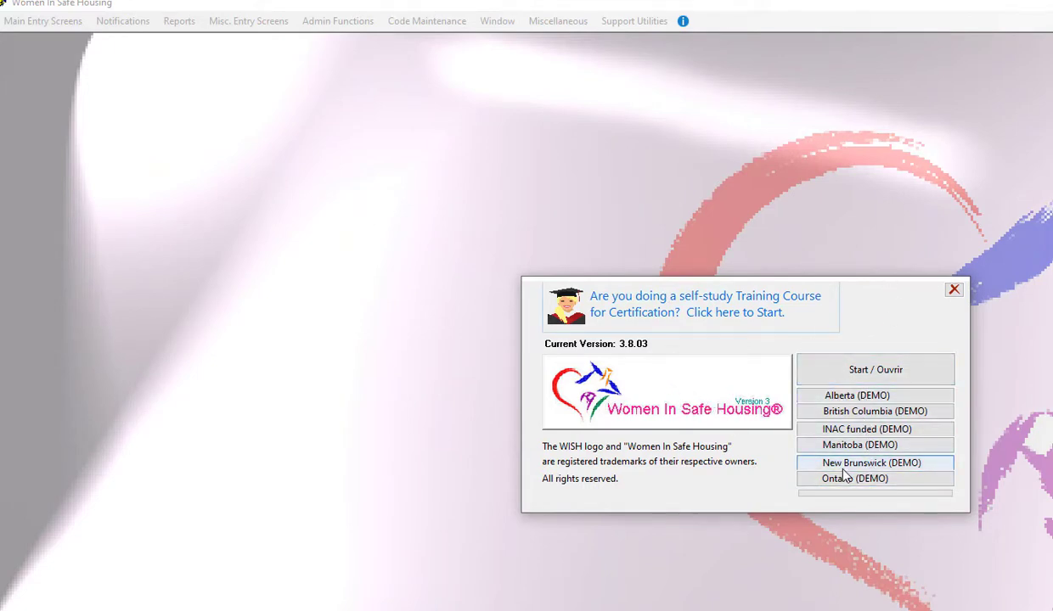
left_click(711, 307)
left_click_drag(741, 303, 391, 75)
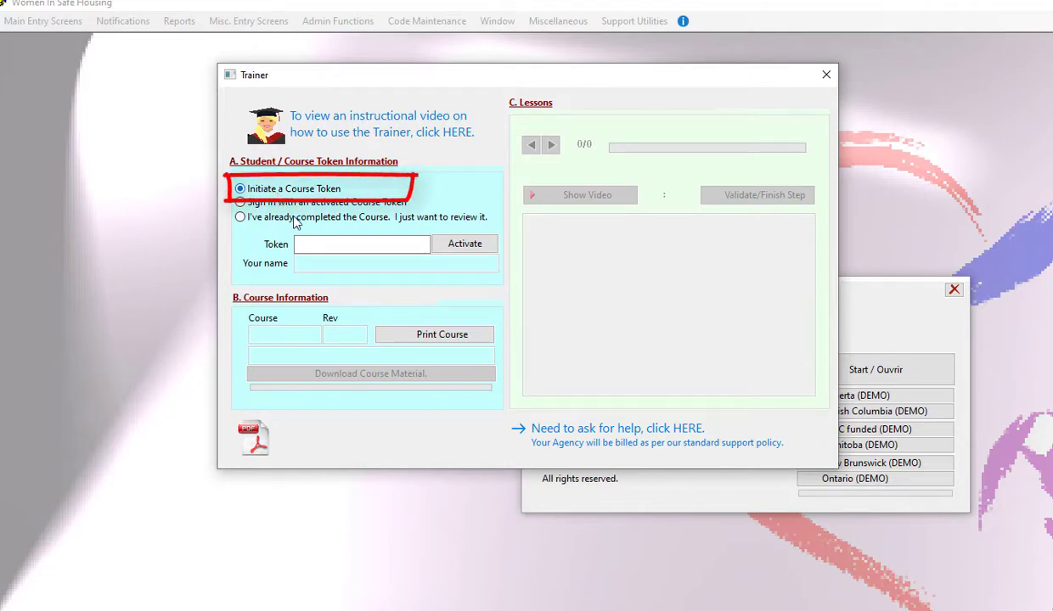
- Enter the course token and activate it, opening the Token Activation window
left_click(319, 245)
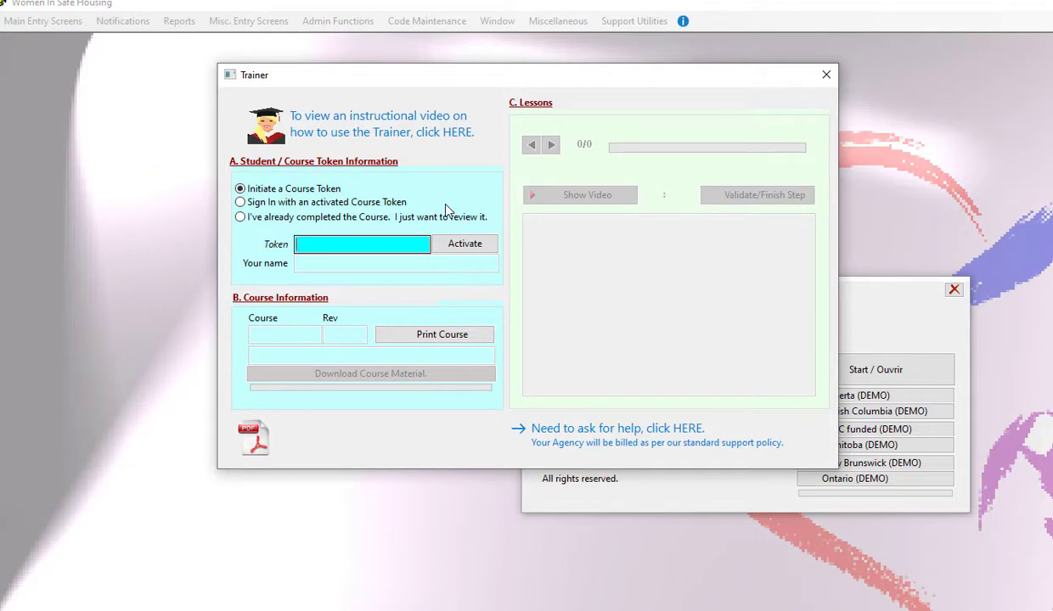
left_click(481, 245)
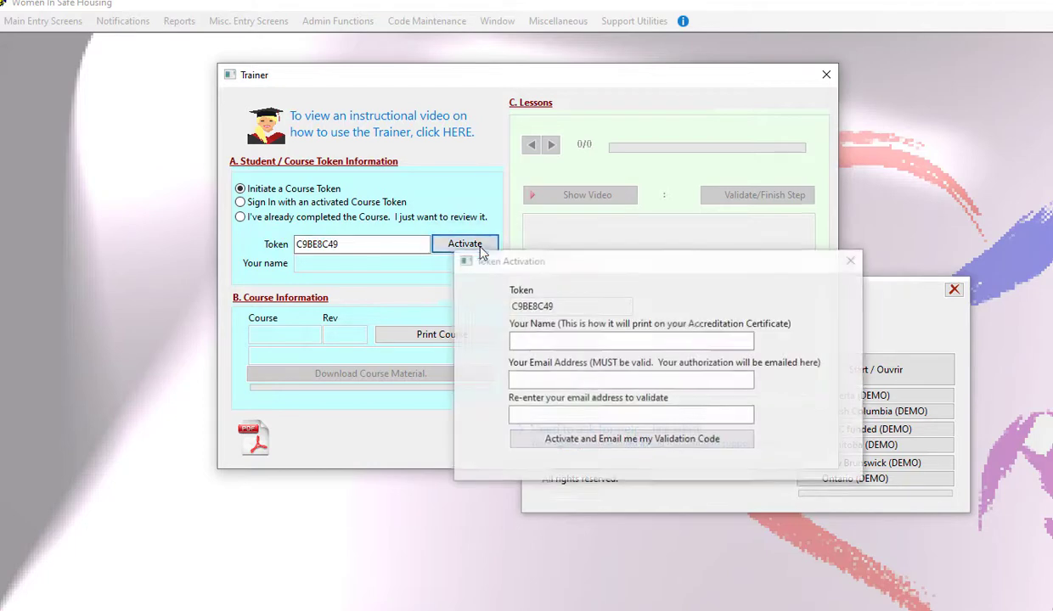
left_click_drag(588, 262, 510, 182)
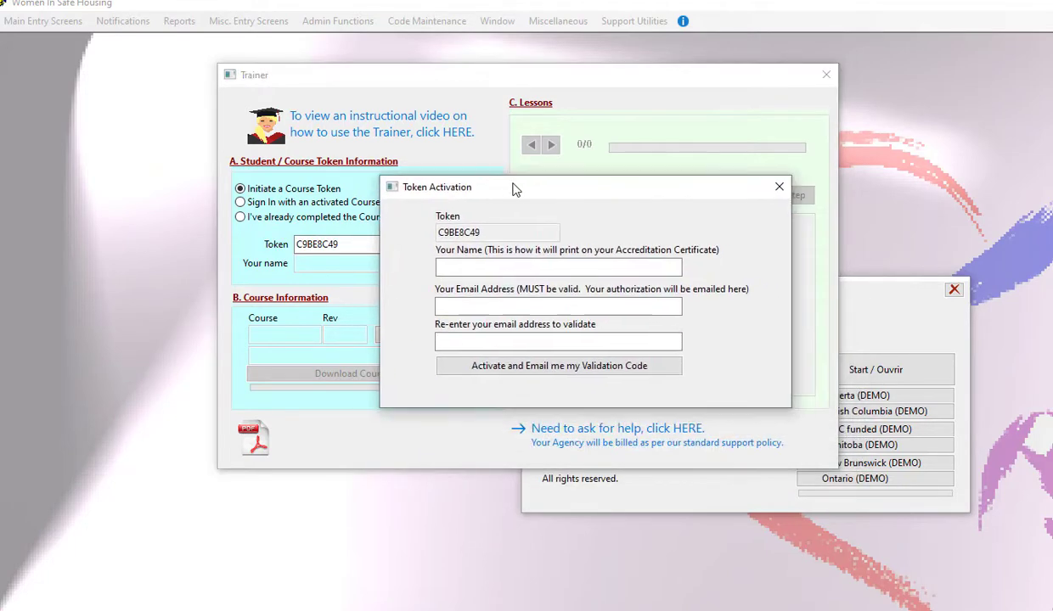
- Fill in the student's full name and e-mail twice, then request the validation code by e-mail
left_click(557, 269)
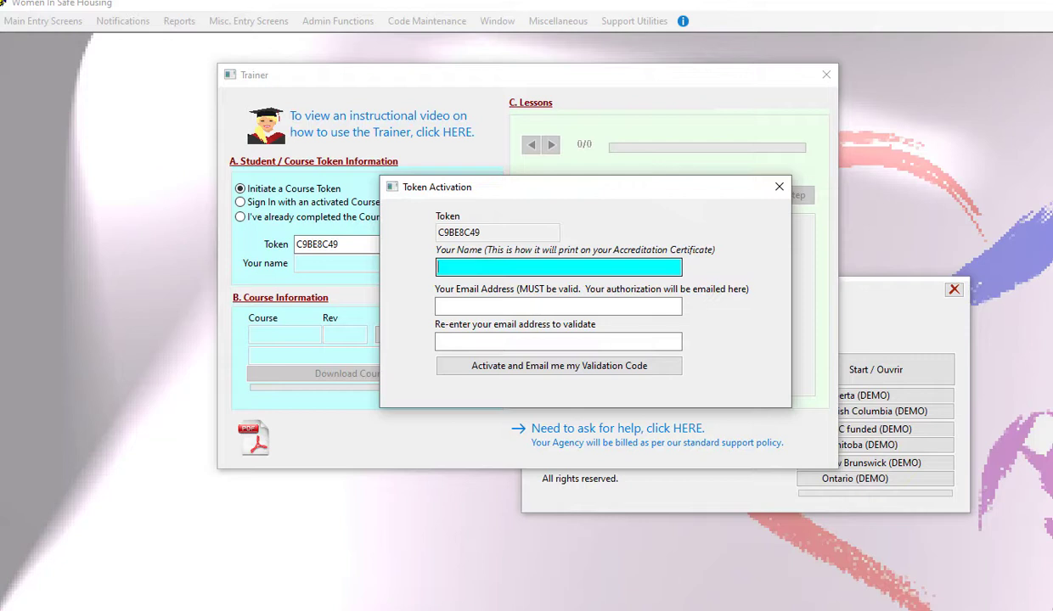
left_click(450, 306)
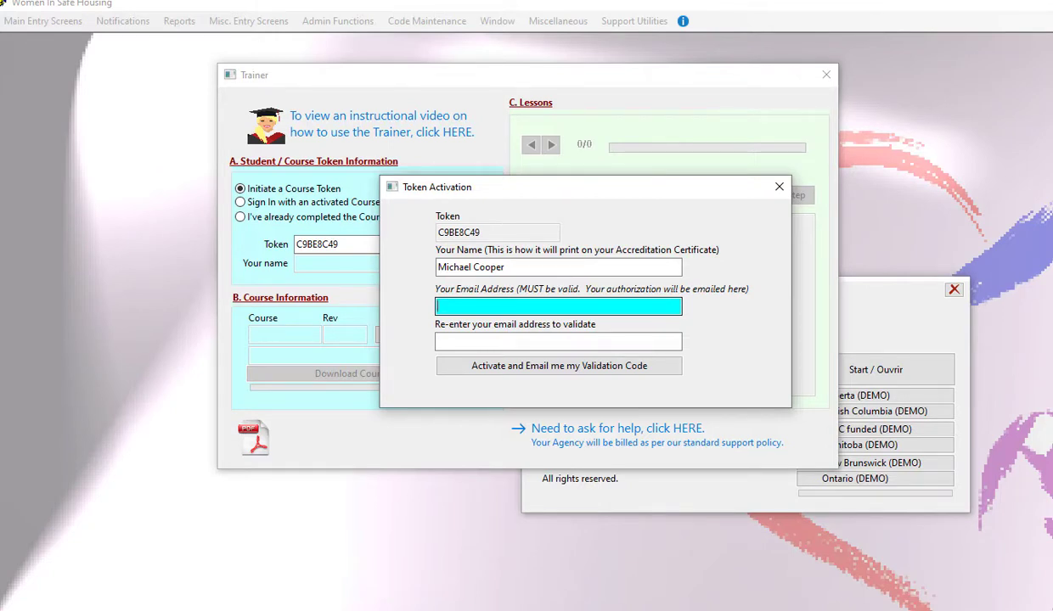
key("Tab")
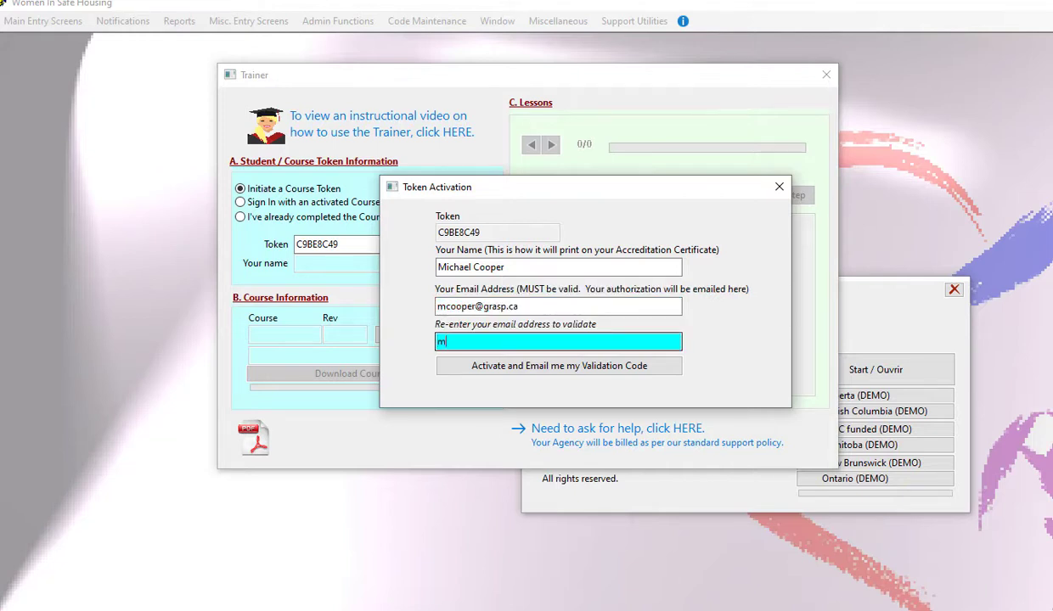
left_click(584, 366)
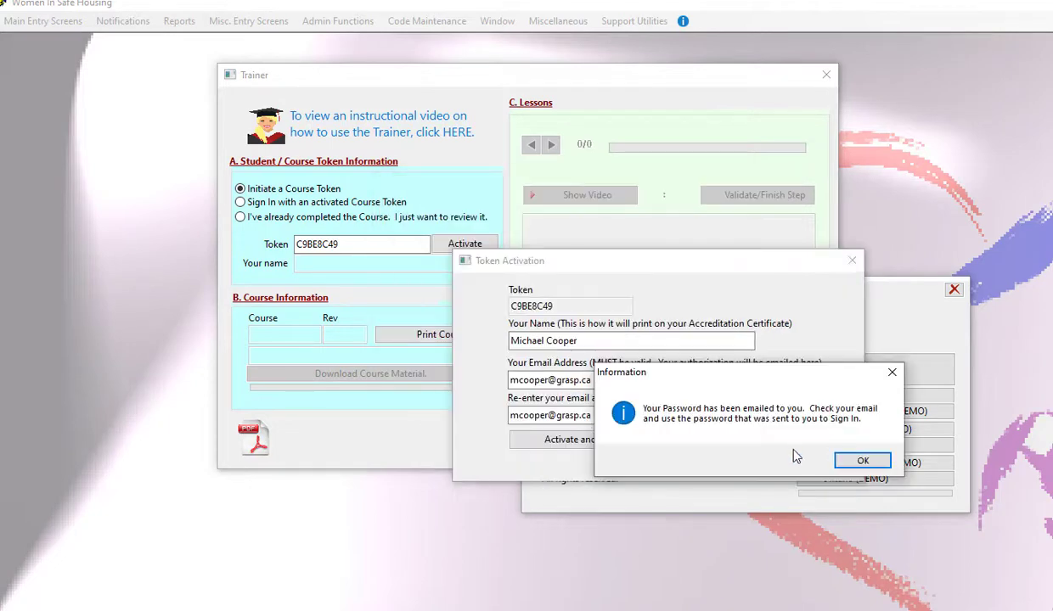
- Dismiss the password-emailed Information message to return to the Trainer
left_click(864, 461)
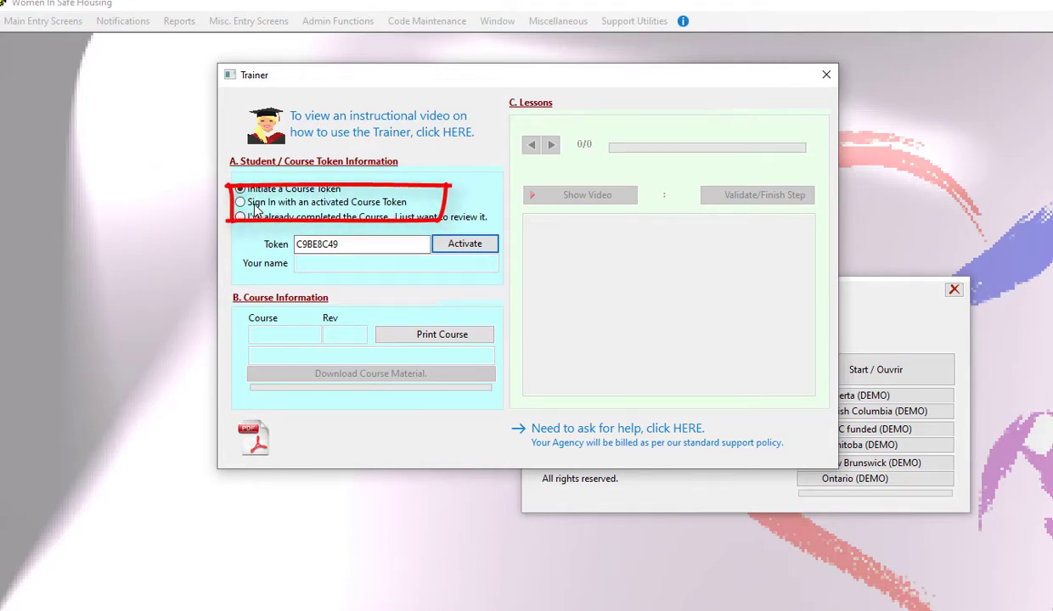
- Choose signing in with an activated token and pick the Course #:1003 token from the lookup list
left_click(255, 206)
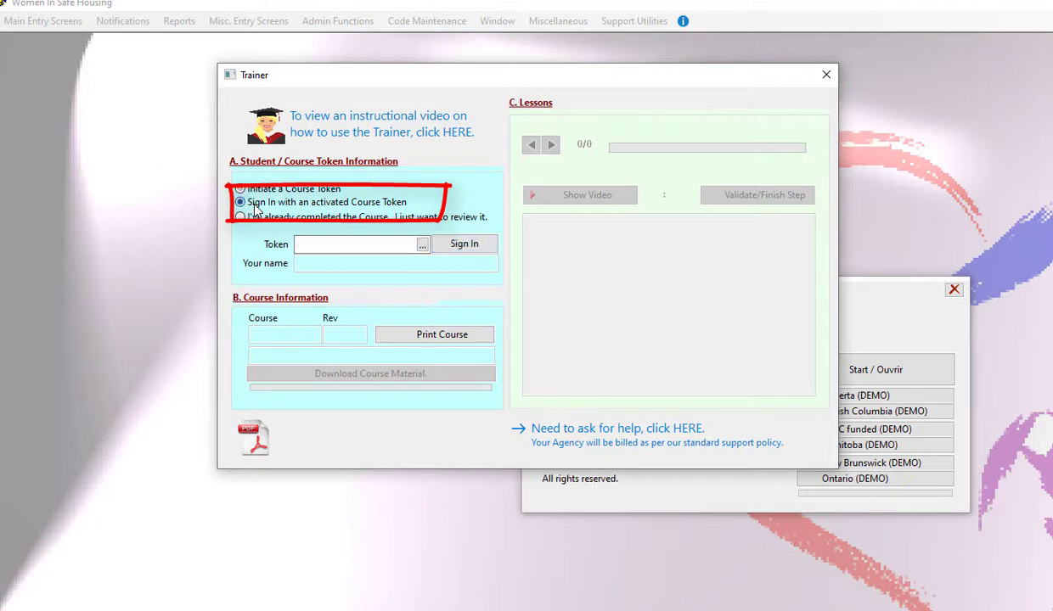
left_click(314, 243)
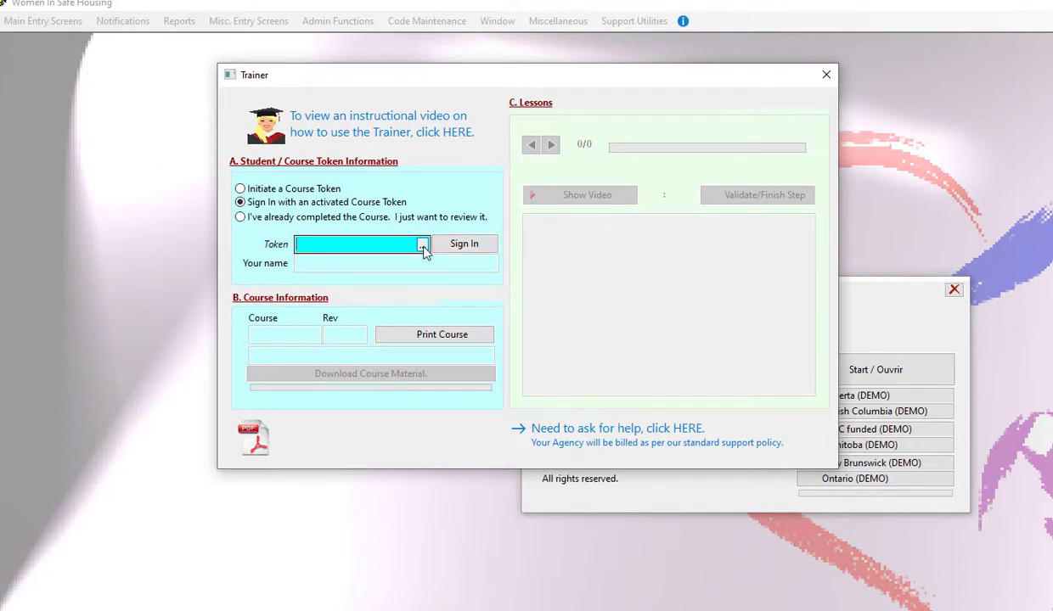
left_click(422, 244)
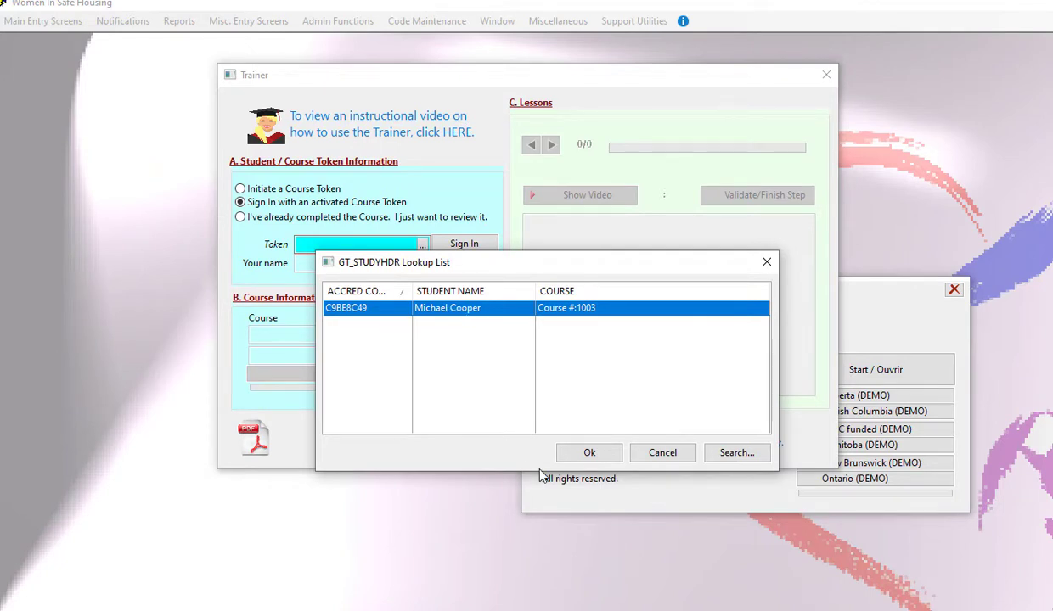
left_click(589, 453)
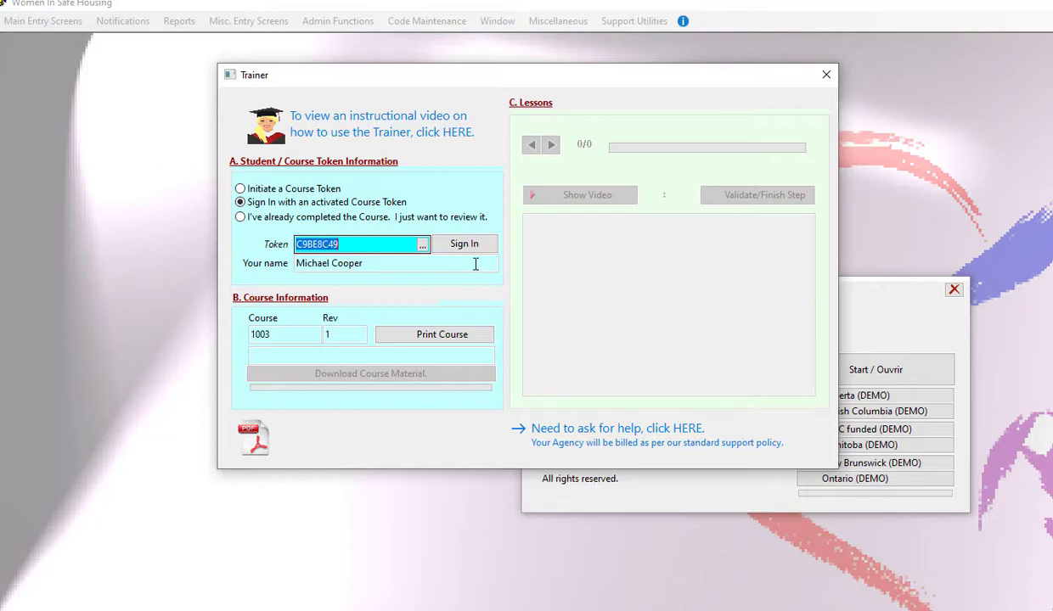
- Sign in with the token and confirm the messages to download the course 1003 material
left_click(465, 245)
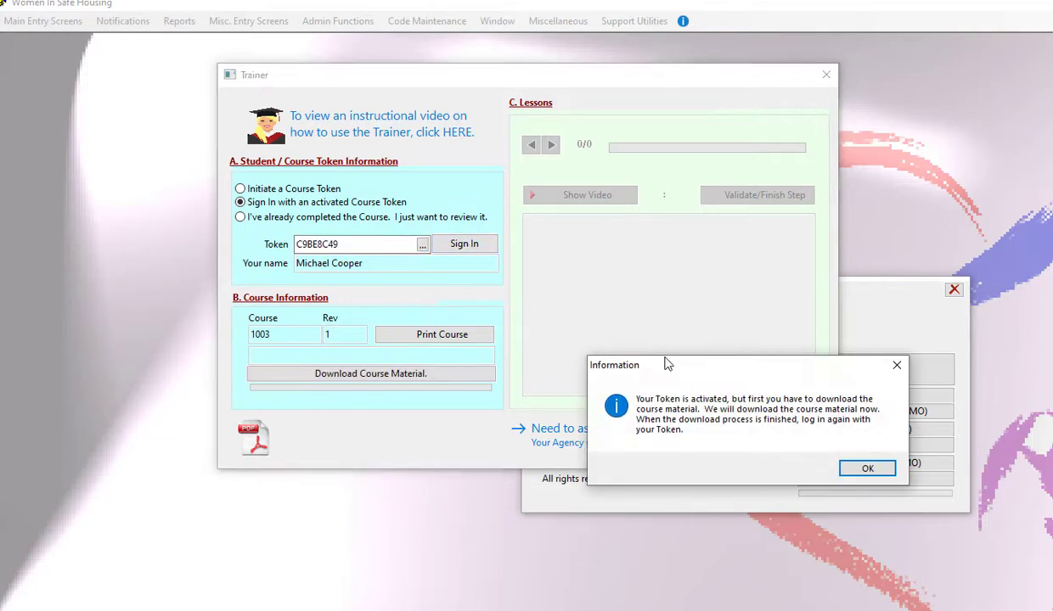
left_click_drag(668, 367, 474, 247)
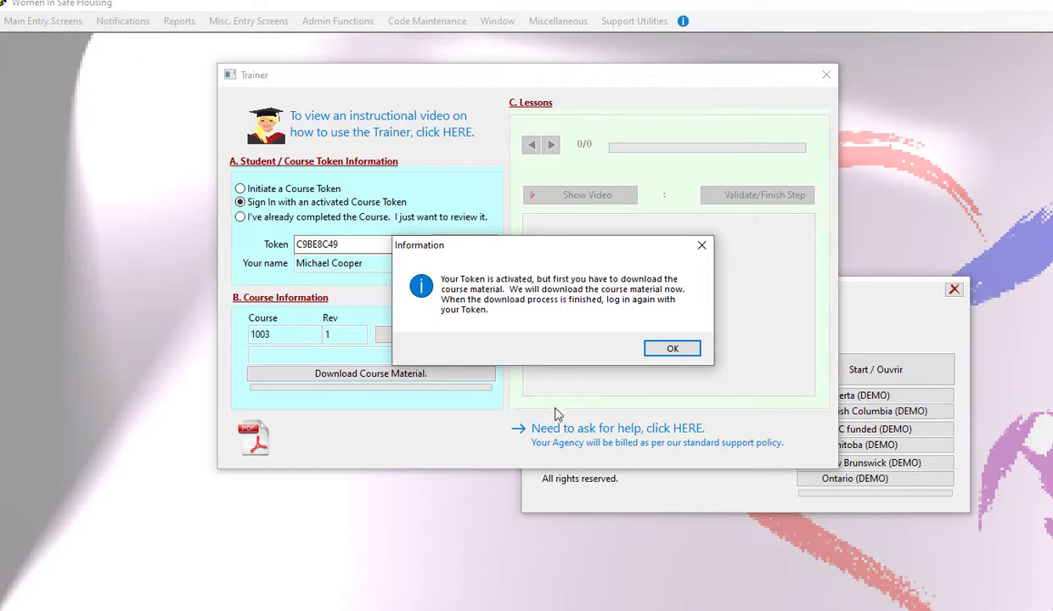
left_click(669, 350)
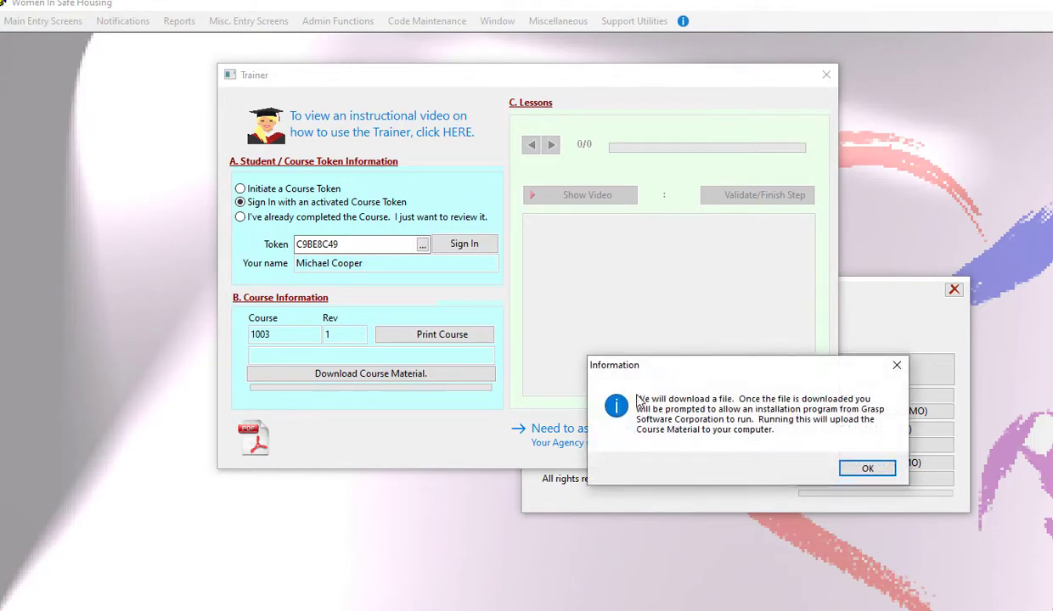
left_click(875, 474)
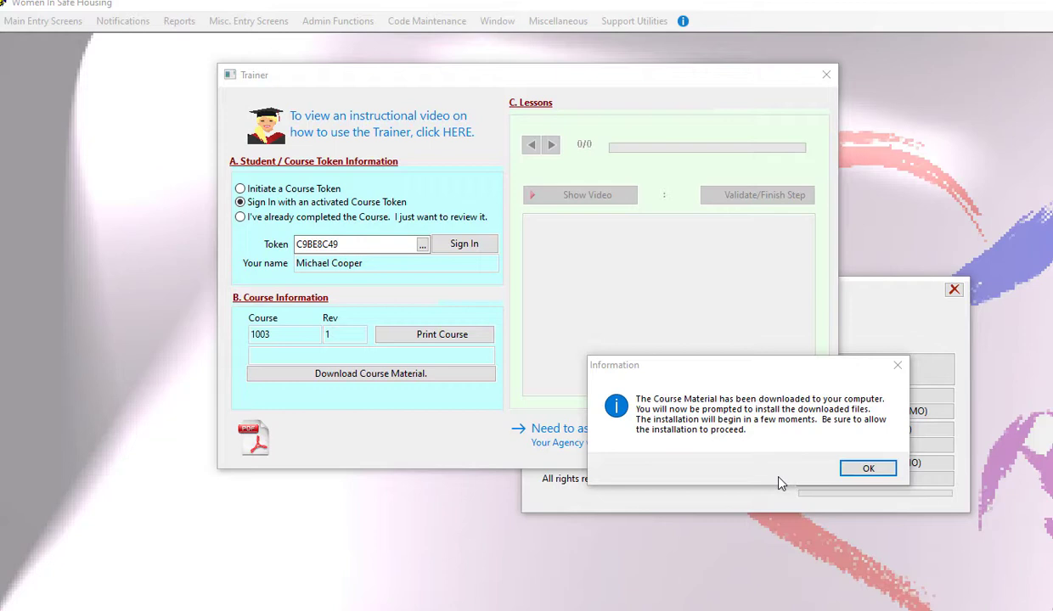
- Install the downloaded course 1003 files, close the Token Activated e-mail, and confirm download completion
left_click(868, 470)
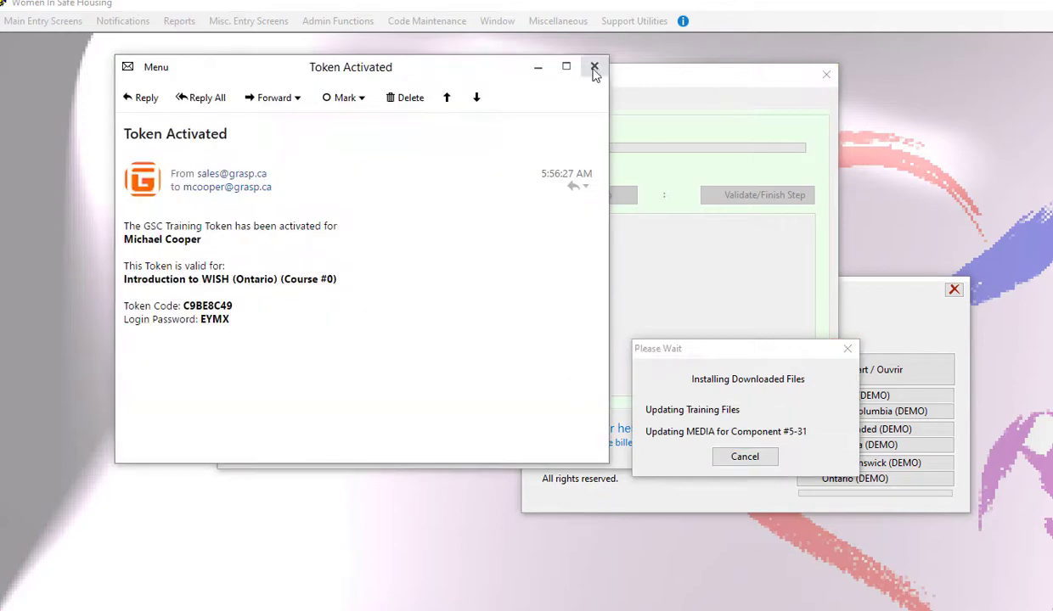
left_click(586, 66)
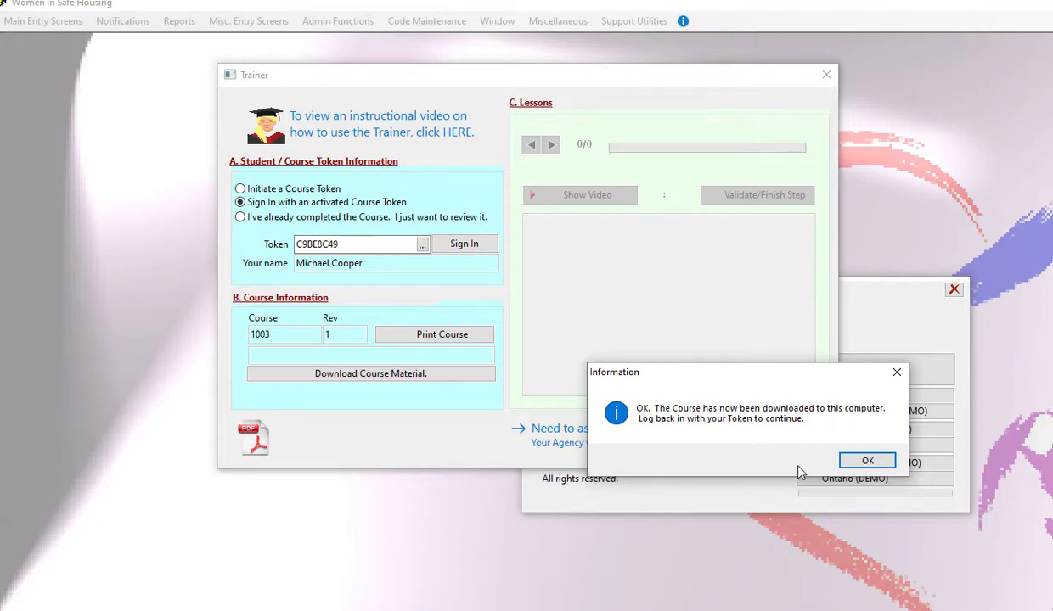
left_click(866, 461)
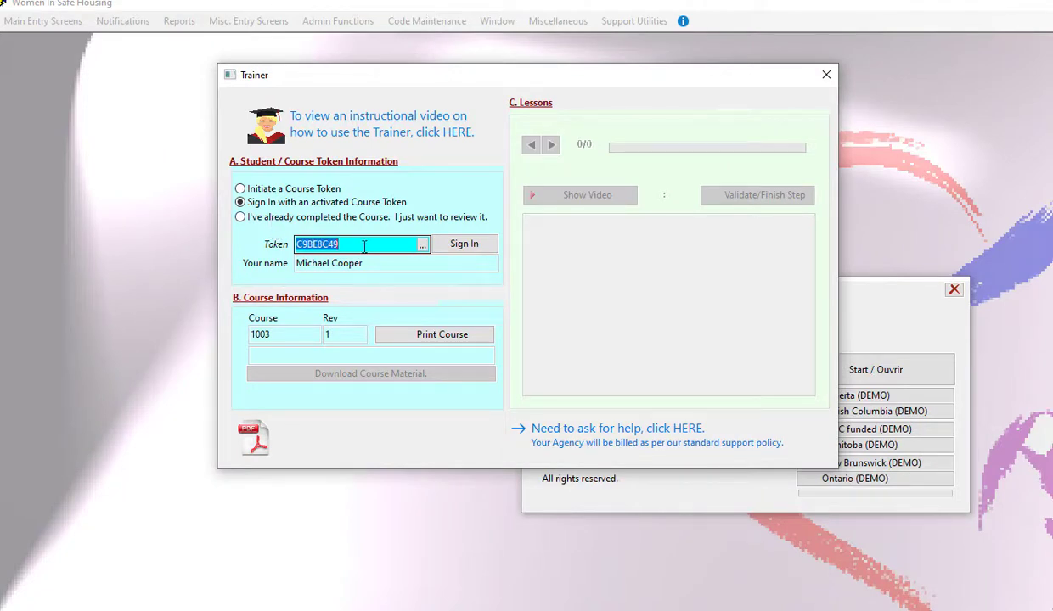
- Sign in with the activated token and its password to load Introduction to WISH (Ontario)
left_click(458, 247)
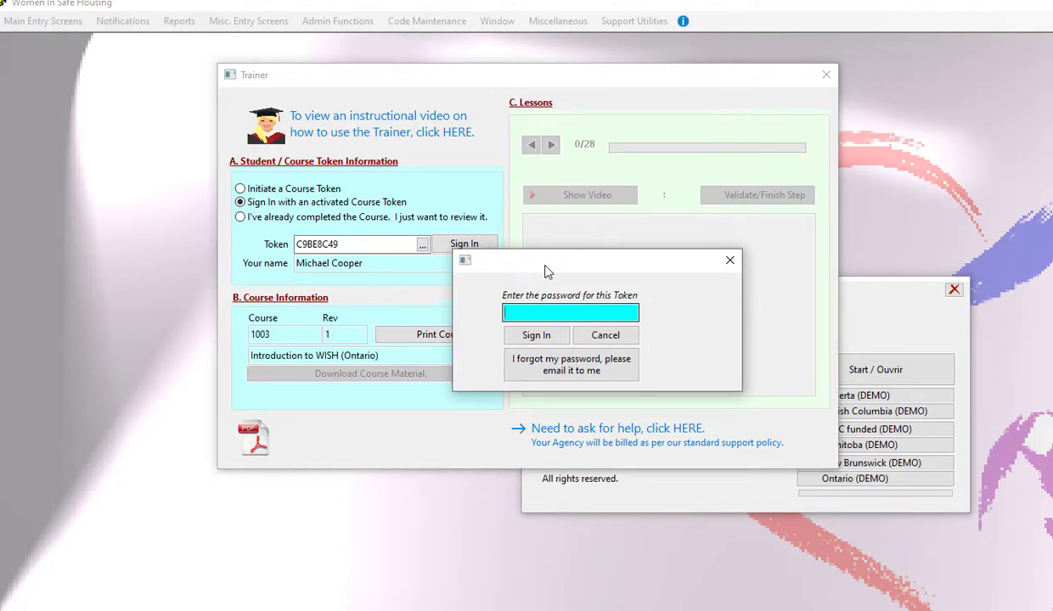
type("****")
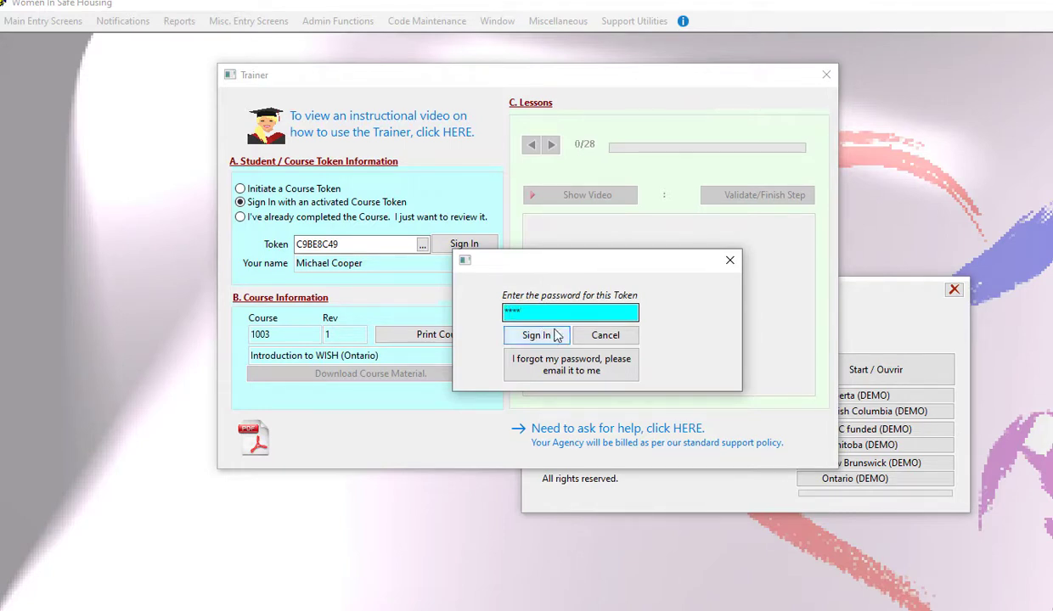
left_click(556, 337)
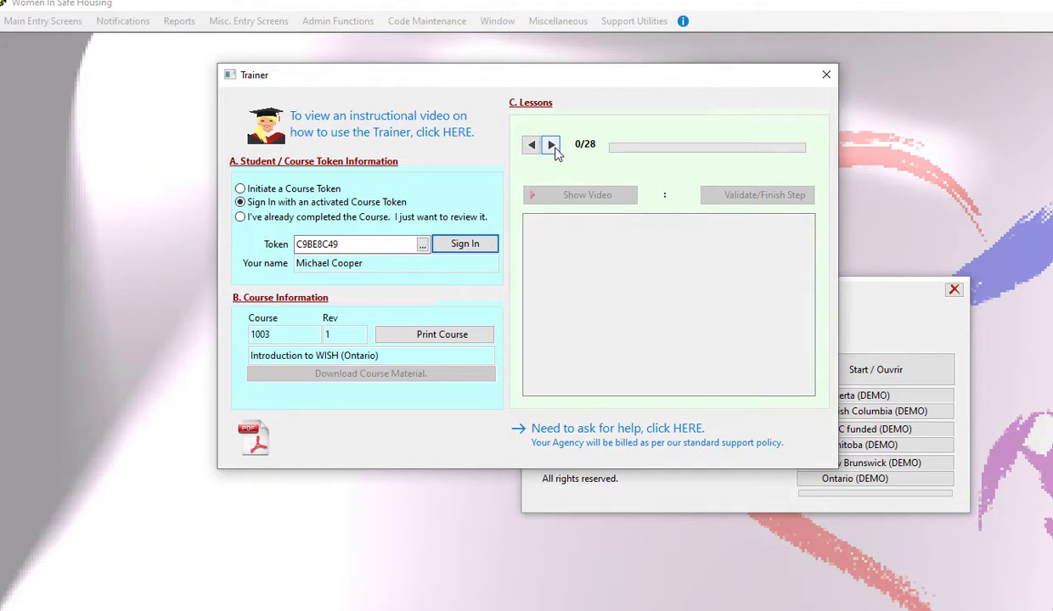
- Advance to the Course Intro lesson and dismiss the reminder to validate before moving on
left_click(551, 146)
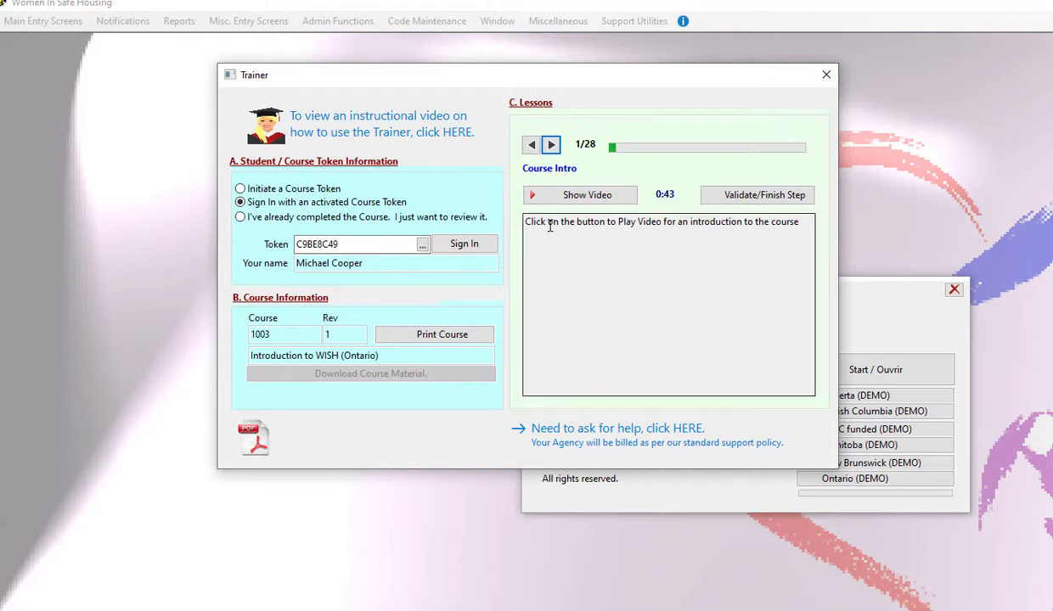
mouse_move(542, 221)
left_mouse_down()
mouse_move(803, 223)
mouse_move(779, 250)
left_mouse_up()
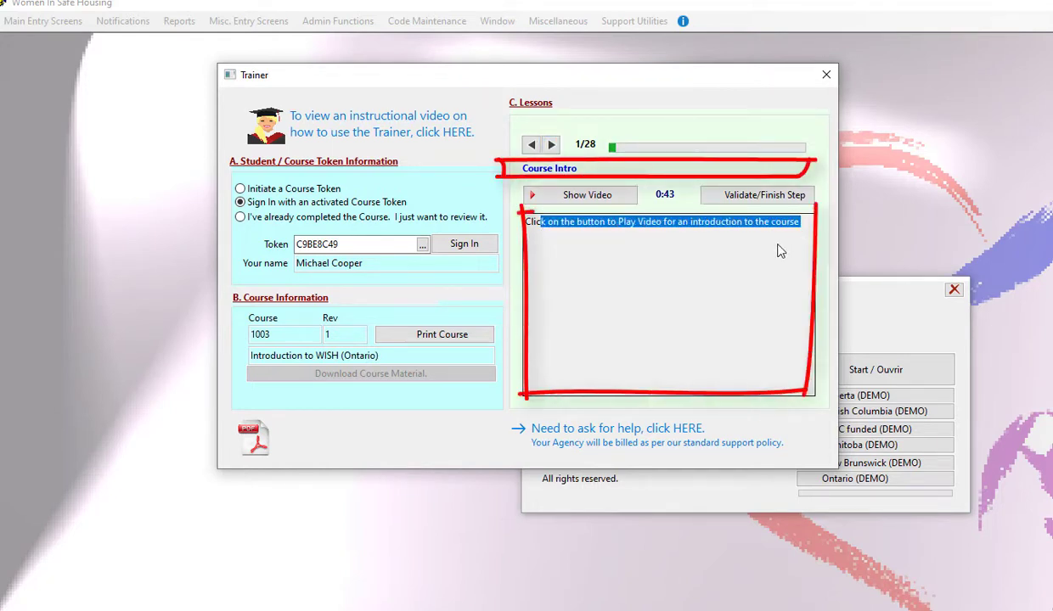
left_click(752, 236)
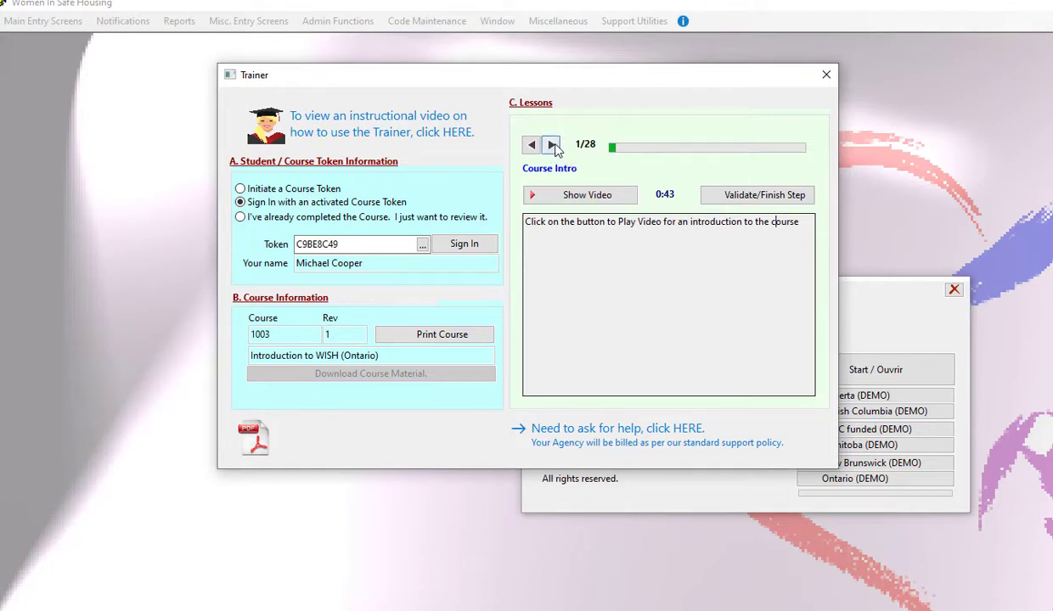
left_click(551, 145)
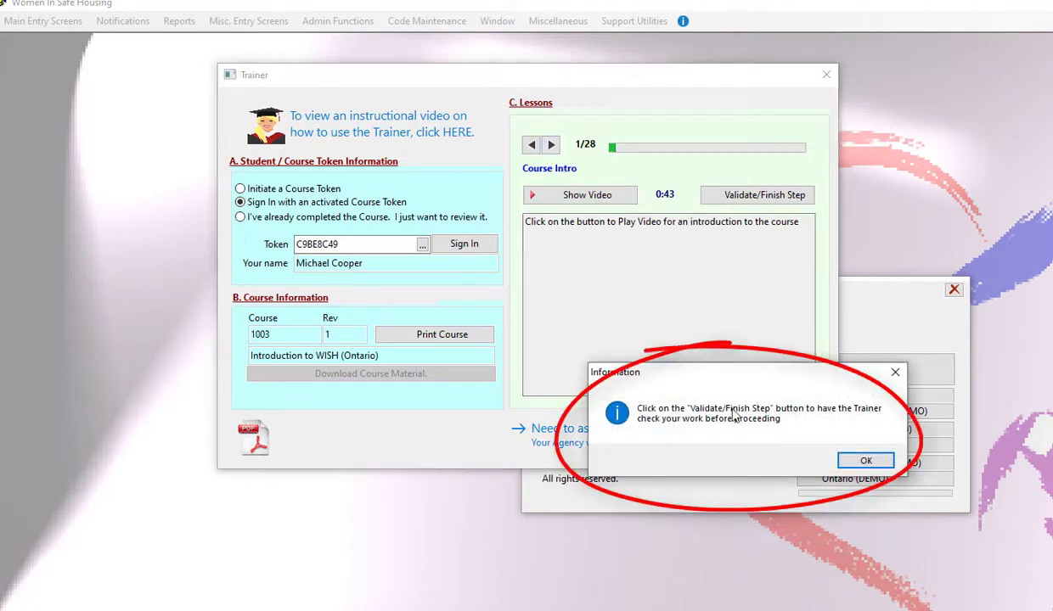
left_click(865, 462)
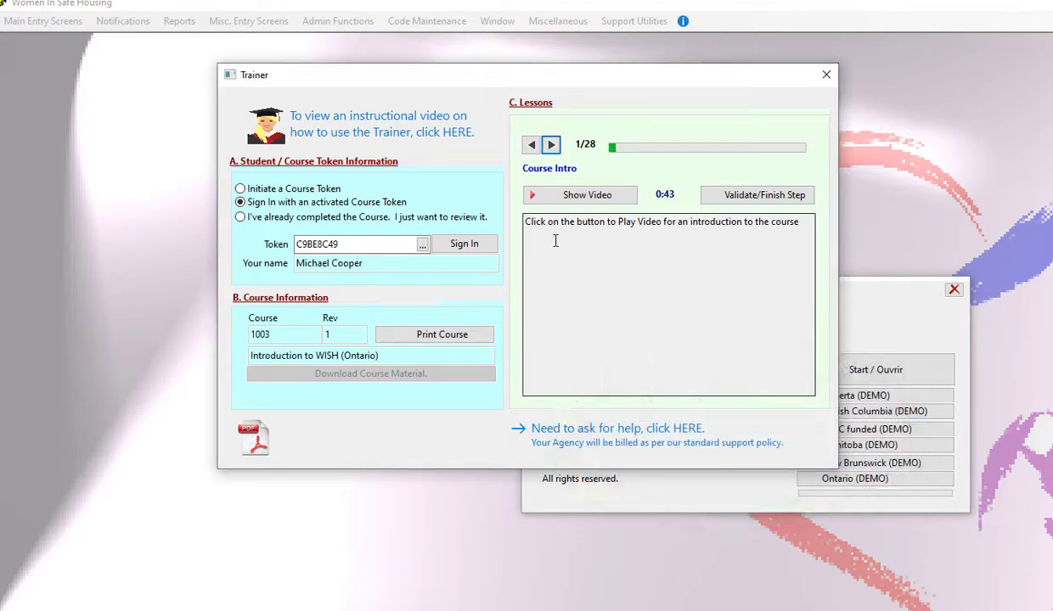
- Watch the course introduction video, then validate the lesson as finished, reaching 1/28
left_click(577, 196)
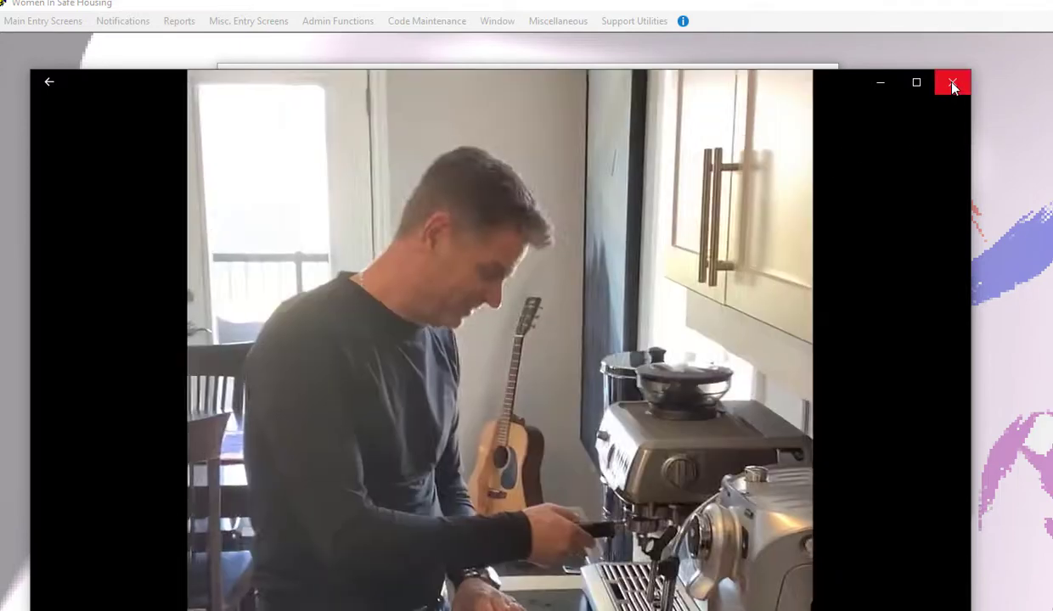
left_click(953, 85)
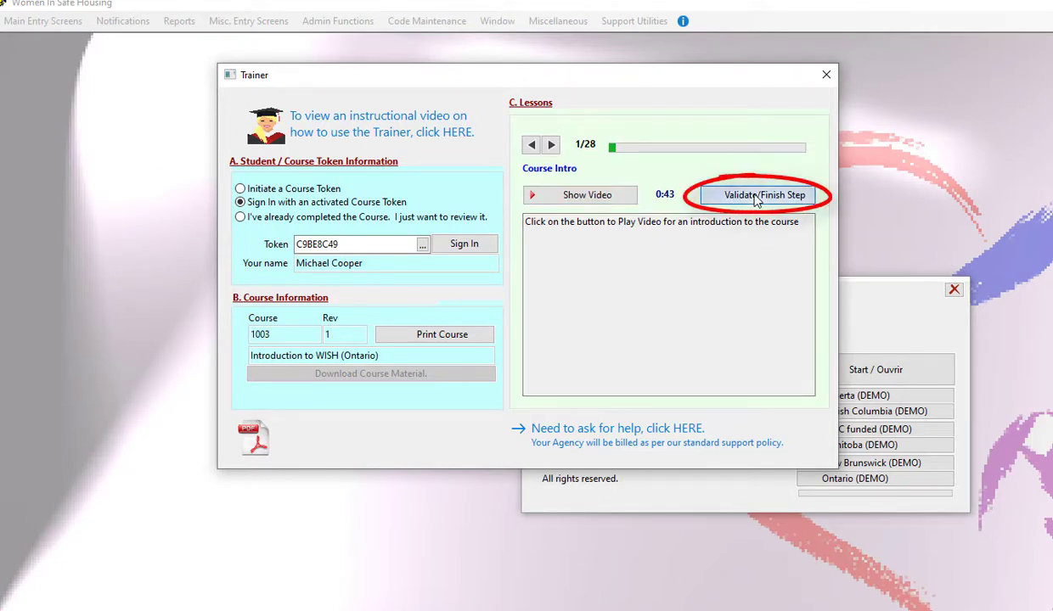
left_click(756, 196)
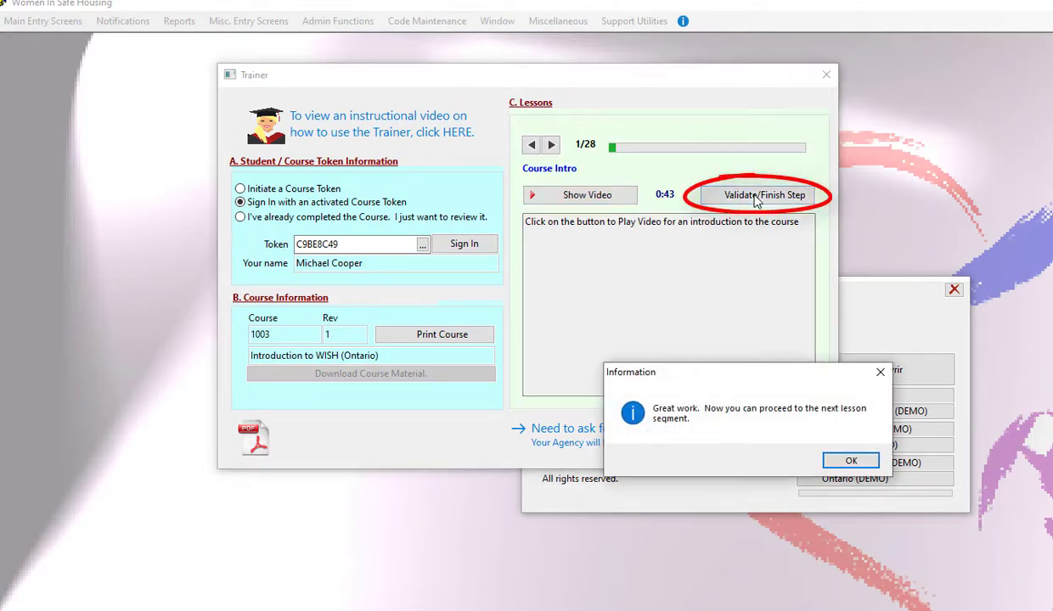
left_click(852, 464)
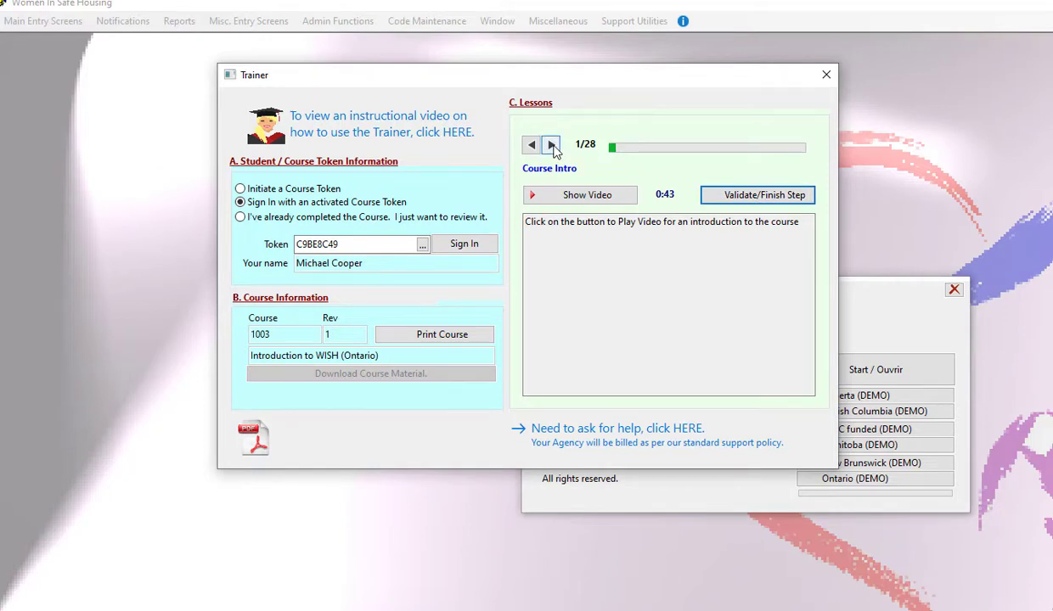
- Advance to lesson 2, play and pause its Ontario demo login video, and bring the Trainer back into view
left_click(552, 146)
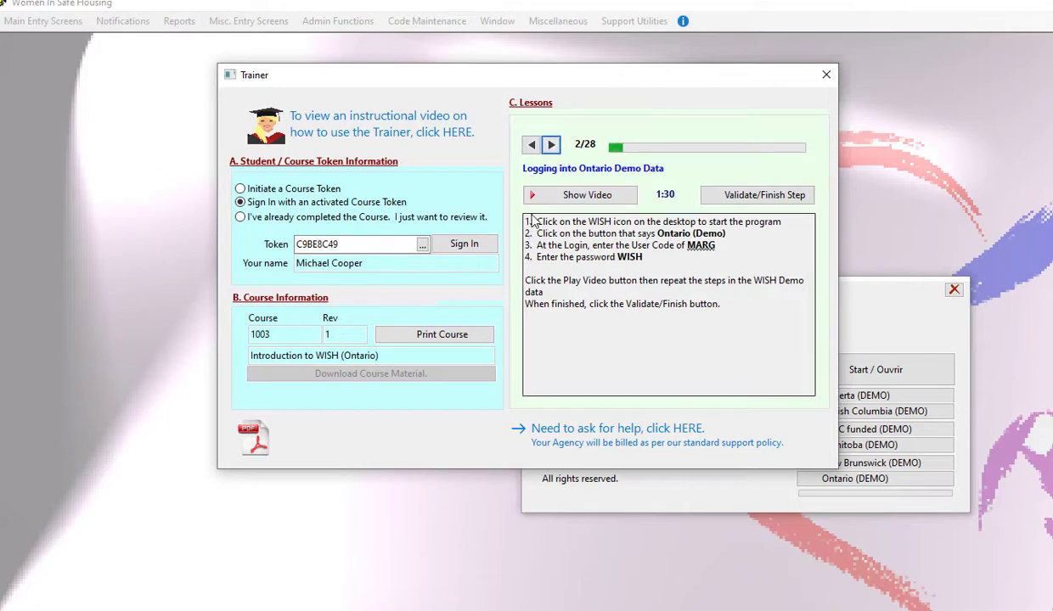
left_click(594, 194)
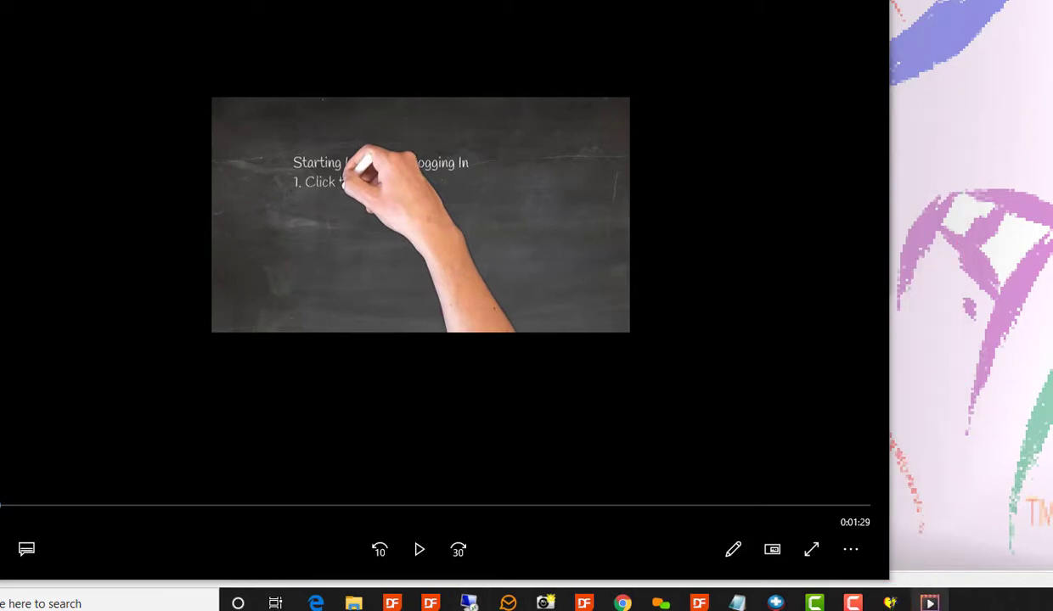
mouse_move(890, 603)
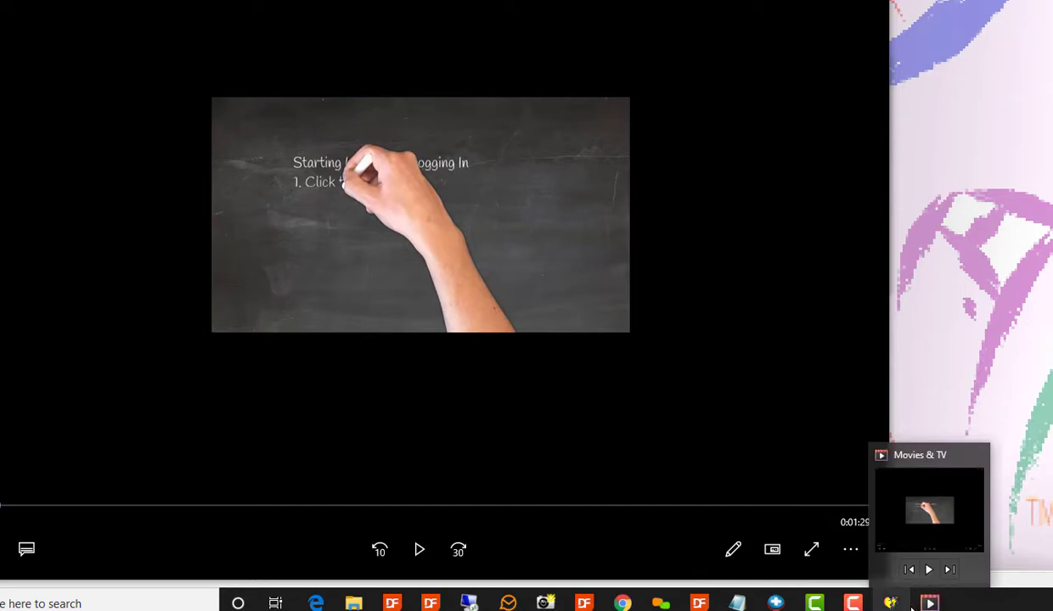
left_click(416, 550)
left_click(890, 603)
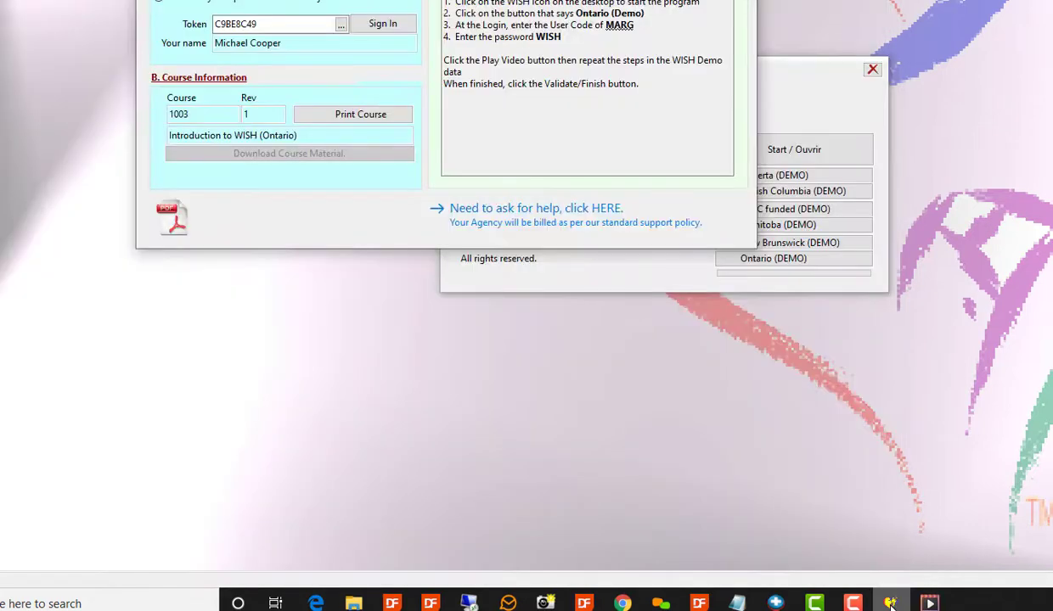
left_click(892, 603)
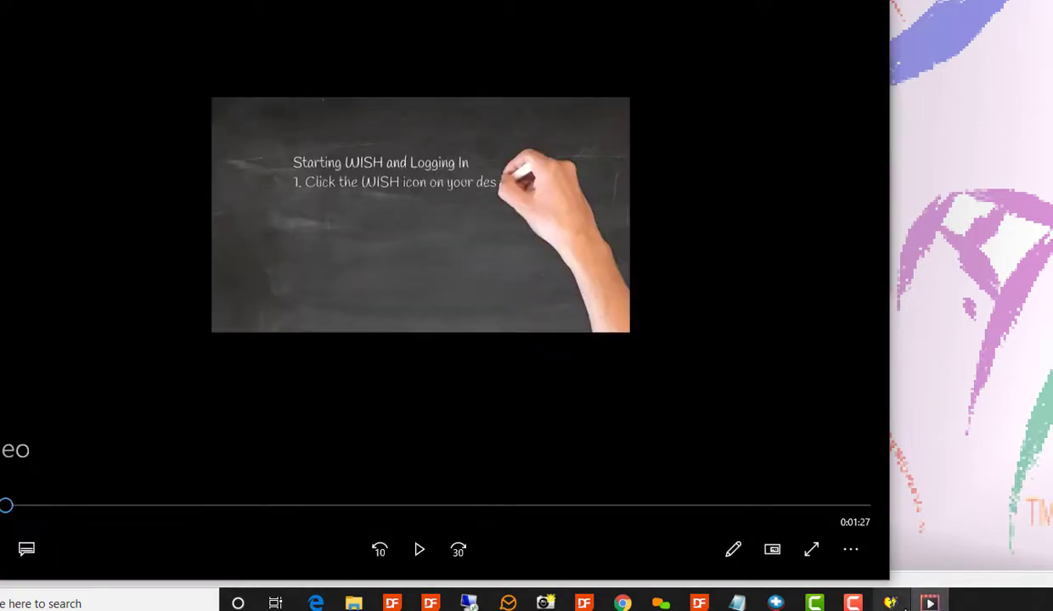
left_click(896, 607)
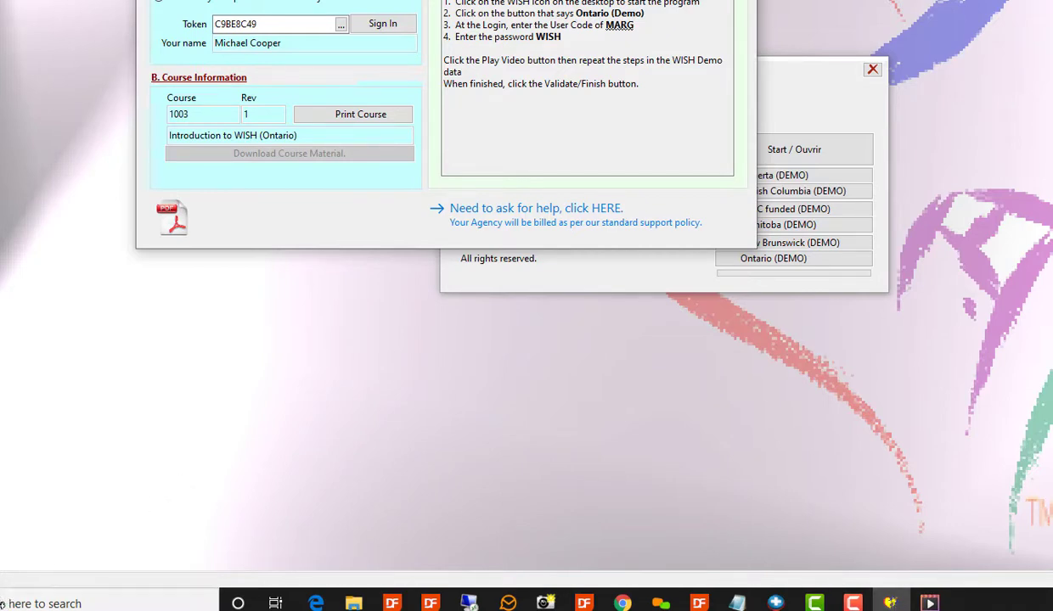
left_click_drag(230, 0, 225, 35)
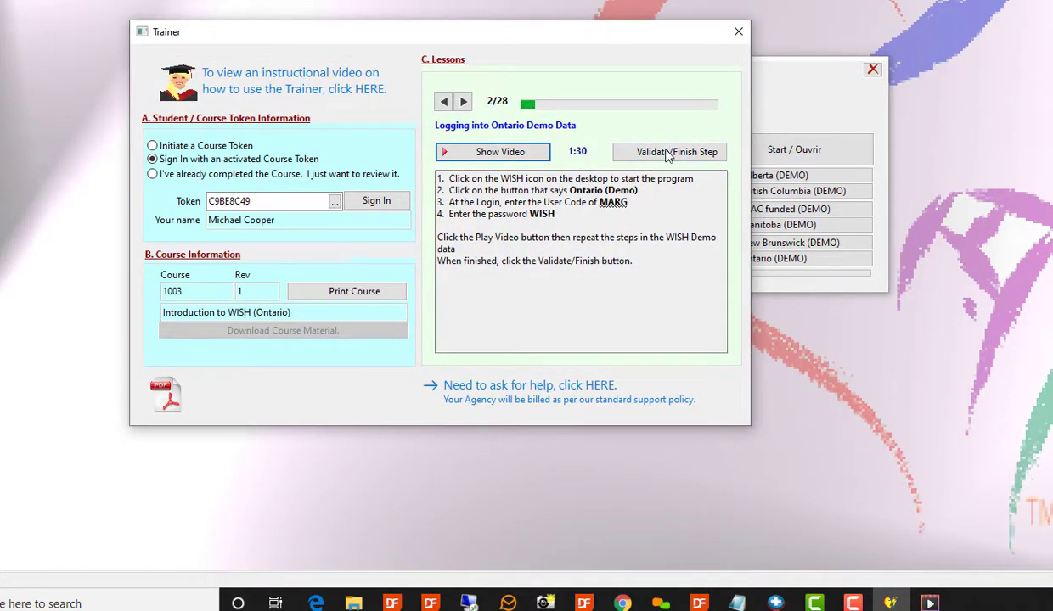
left_click(655, 151)
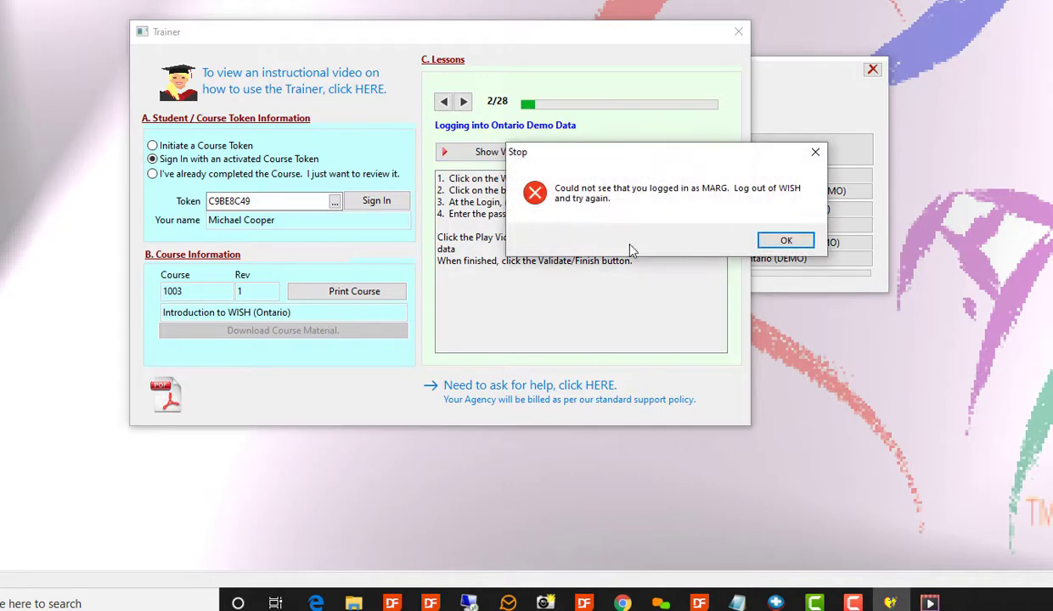
left_click(783, 240)
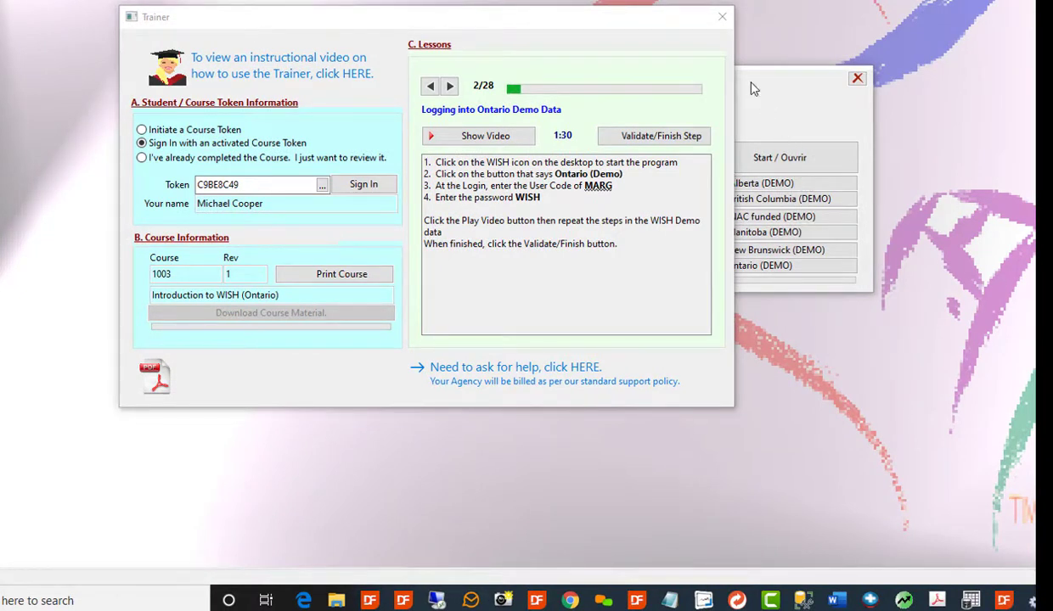
- Log into the Ontario (DEMO) shelter data and reopen the Trainer at lesson 2/28
left_click(722, 19)
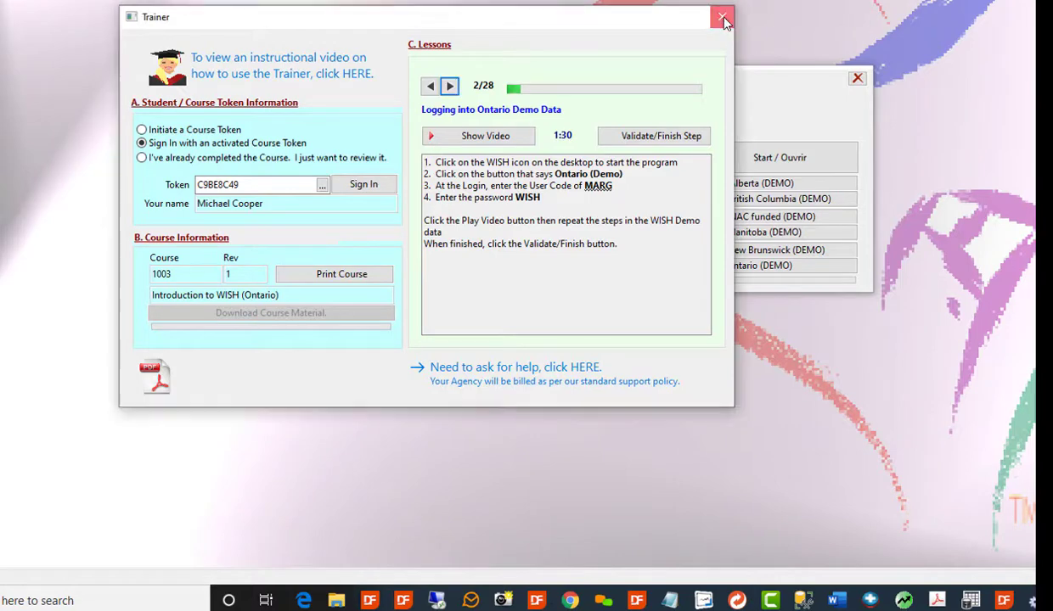
left_click(758, 266)
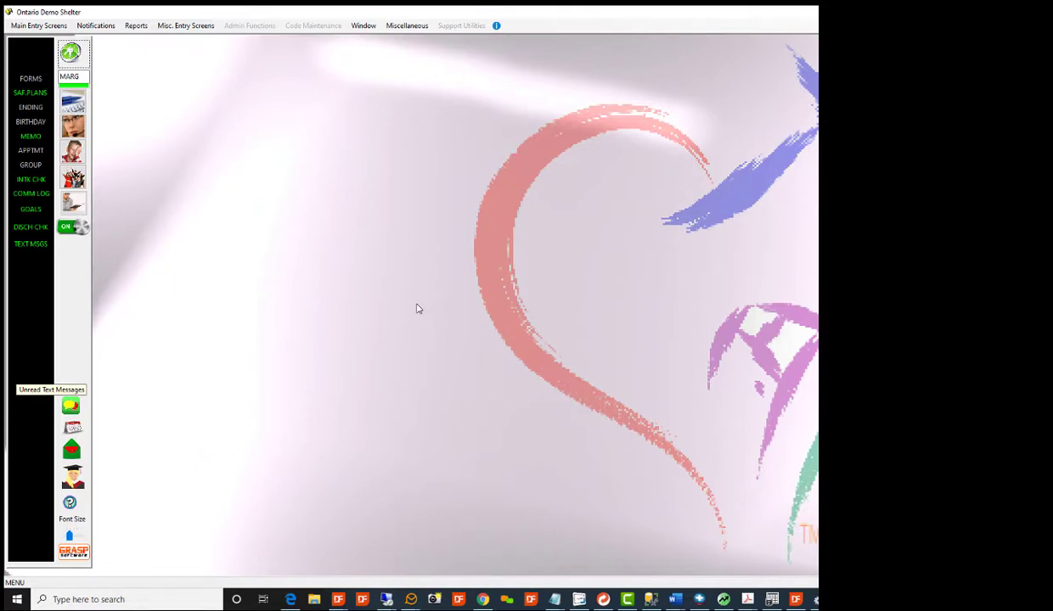
left_click(73, 479)
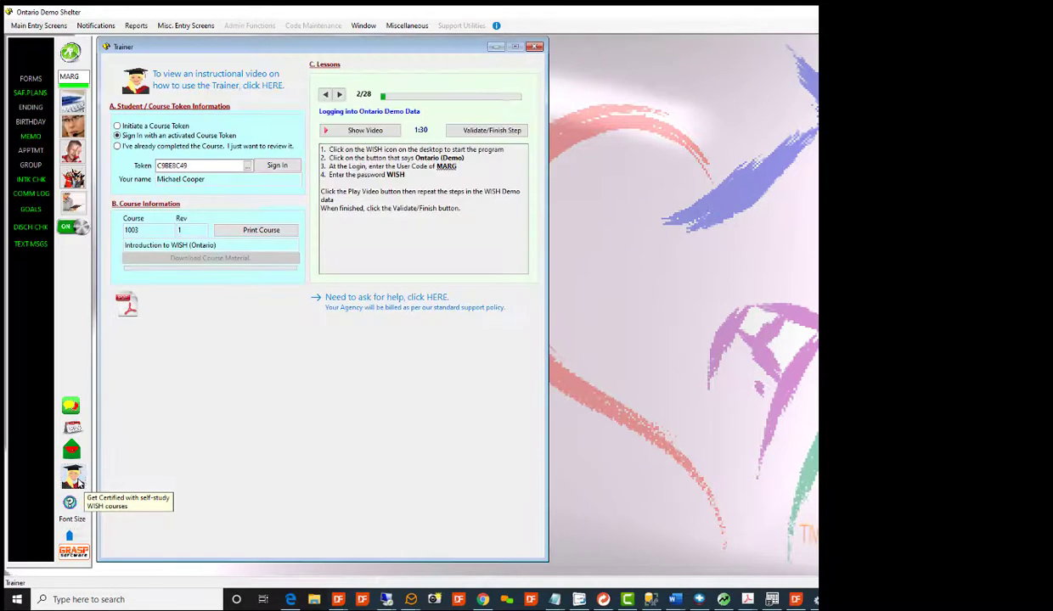